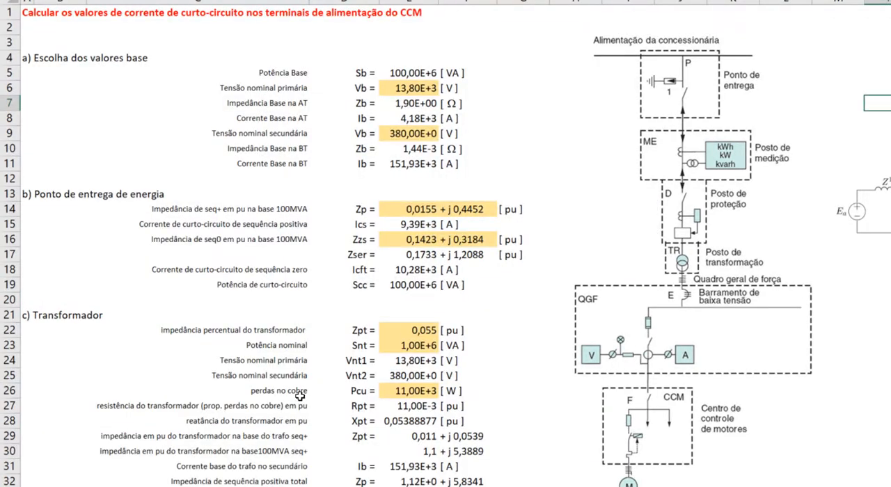
Review the primary and secondary nominal voltages and the utility's positive- and zero-sequence impedances Zp and Zzs at the delivery point
{"action": "left_click", "coordinate": [418, 115]}
{"action": "left_click", "coordinate": [424, 99]}
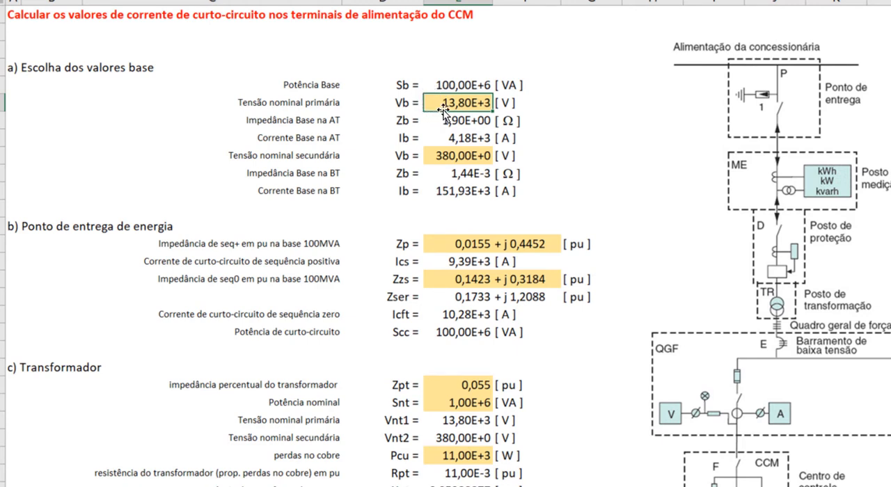
{"action": "left_click", "coordinate": [454, 154]}
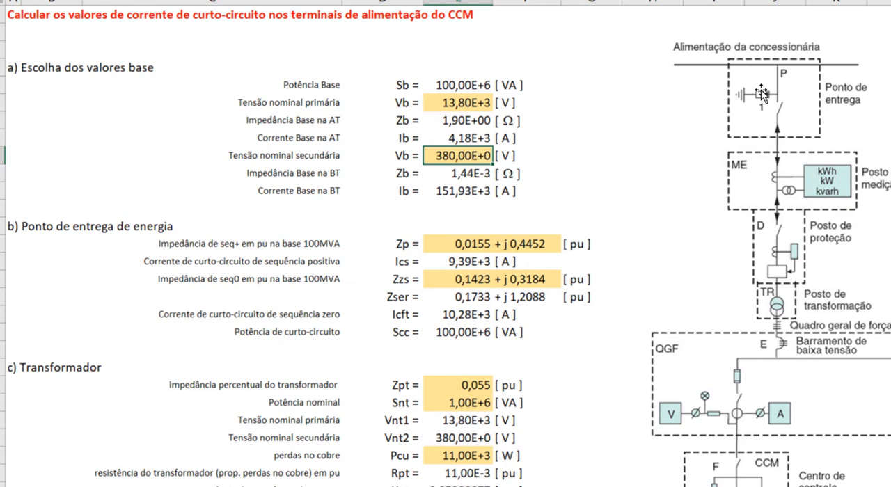
{"action": "left_click_drag", "start_coordinate": [463, 244], "coordinate": [511, 244]}
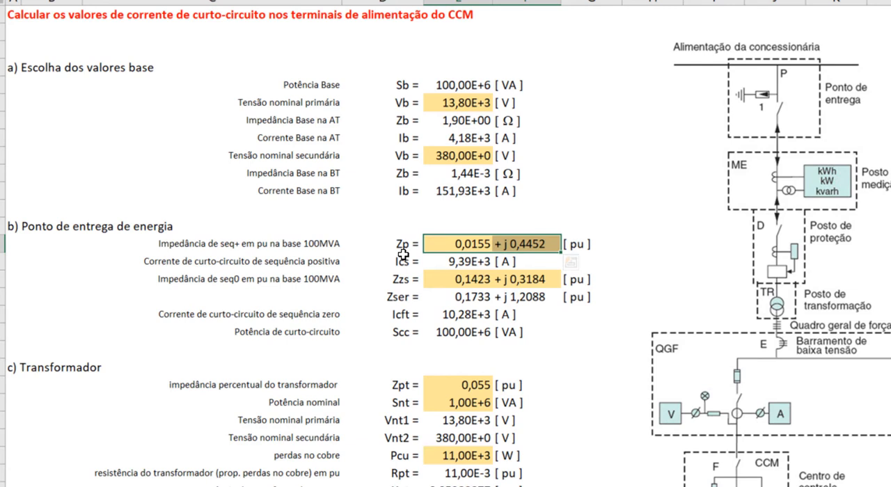
{"action": "left_click", "coordinate": [449, 282]}
{"action": "left_click_drag", "start_coordinate": [492, 280], "coordinate": [498, 281]}
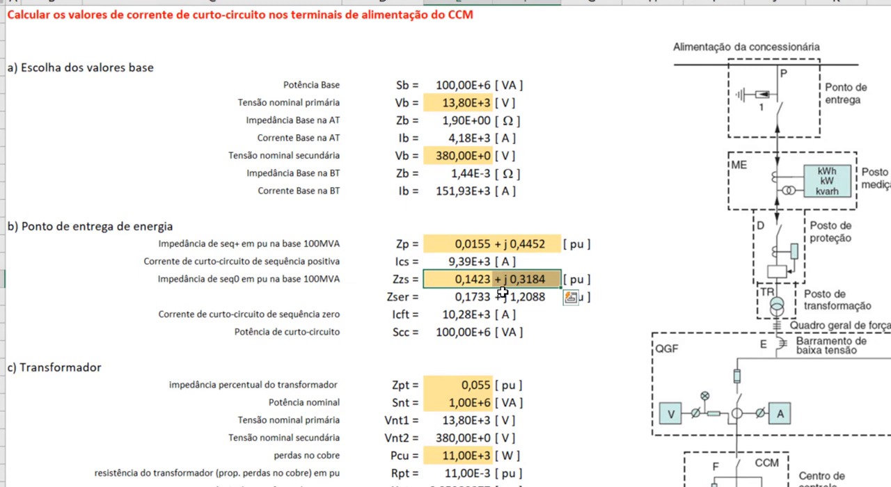
{"action": "left_click_drag", "start_coordinate": [476, 244], "coordinate": [511, 242]}
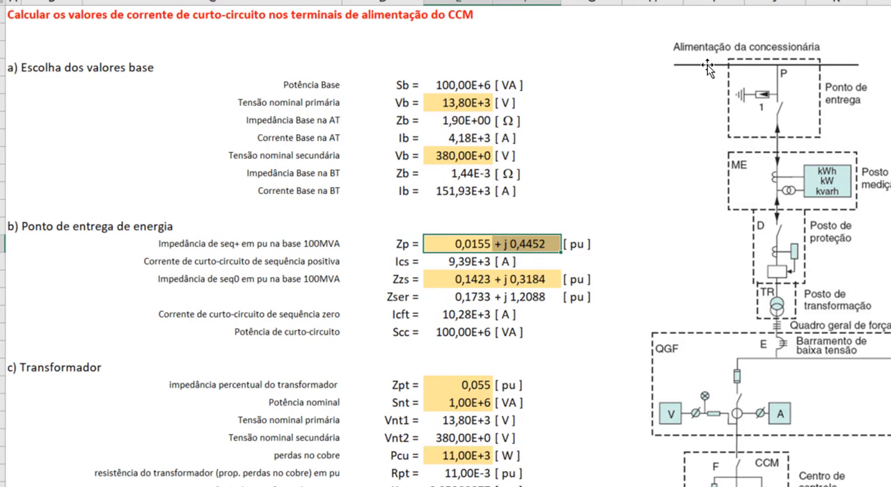
Examine the base power, primary voltage, and the high-voltage side base impedance and base current in section a
{"action": "left_click", "coordinate": [474, 83]}
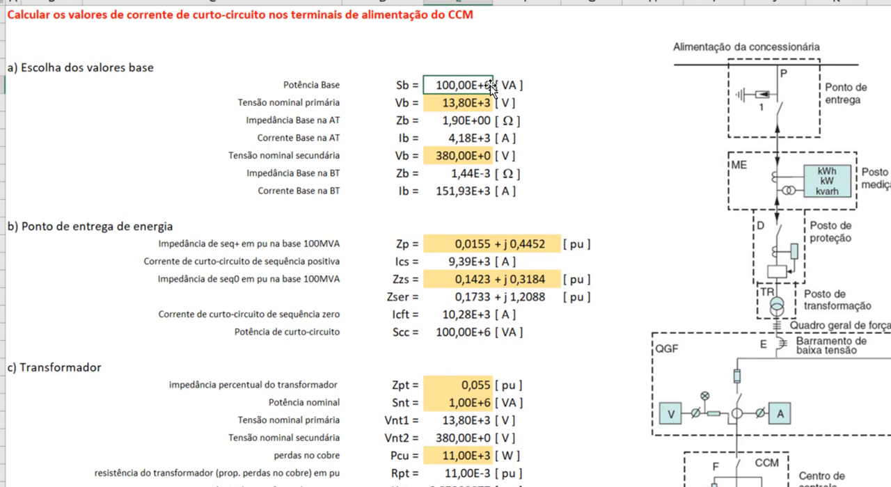
{"action": "left_click", "coordinate": [467, 103]}
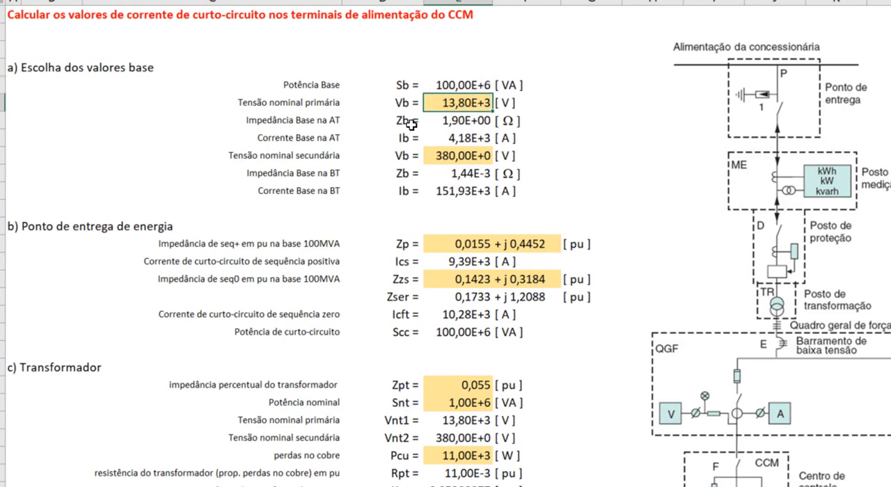
{"action": "left_click_drag", "start_coordinate": [405, 123], "coordinate": [407, 137]}
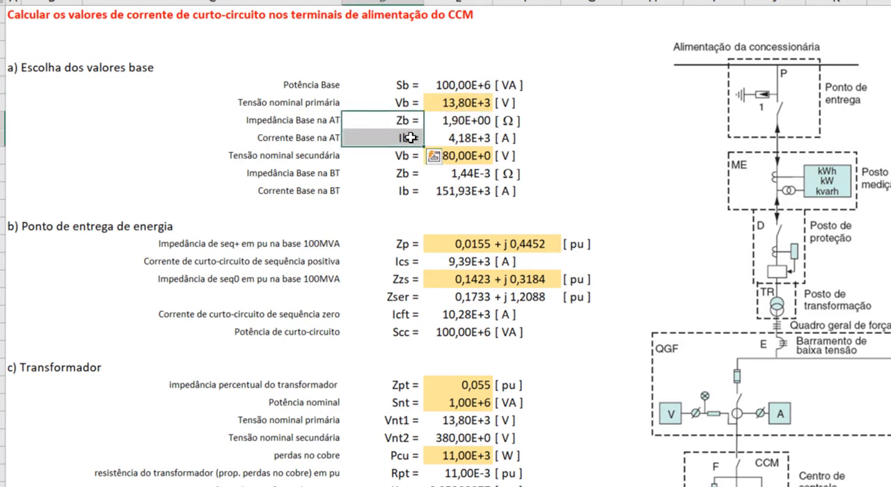
{"action": "left_click", "coordinate": [456, 137]}
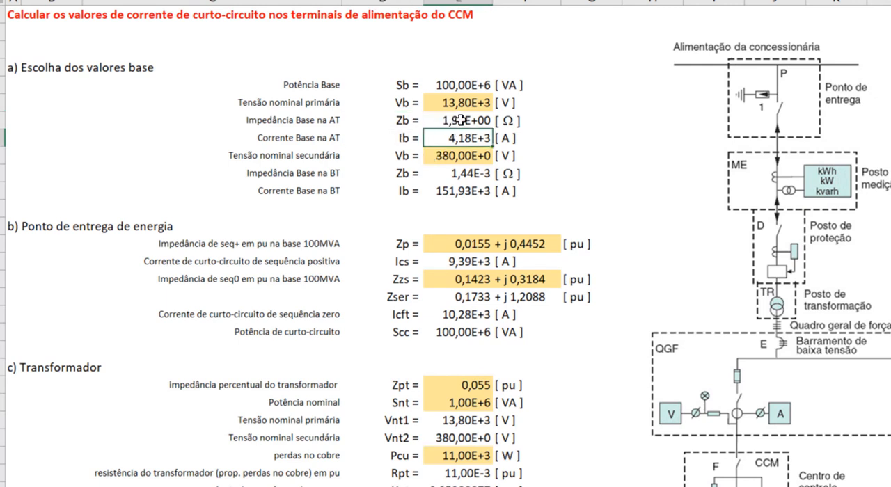
{"action": "left_click", "coordinate": [464, 103]}
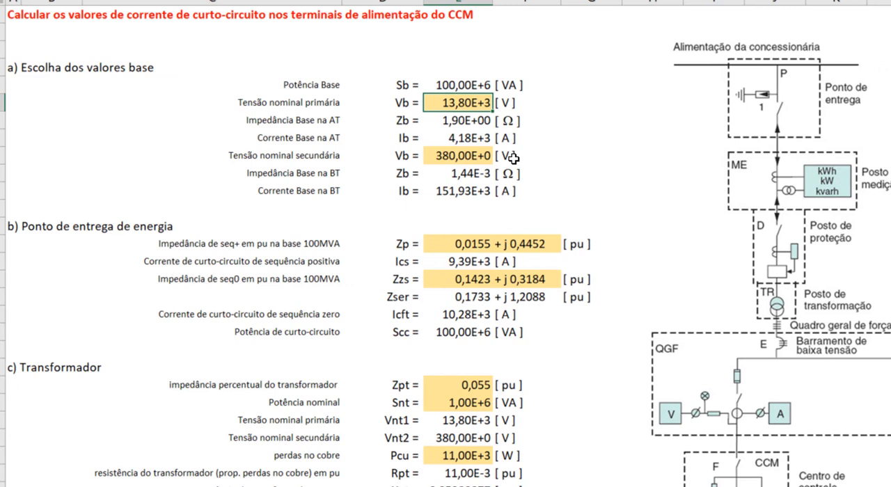
Inspect the formula of the positive-sequence short-circuit current Ics and its cell references, leaving it unedited
{"action": "left_click", "coordinate": [492, 262]}
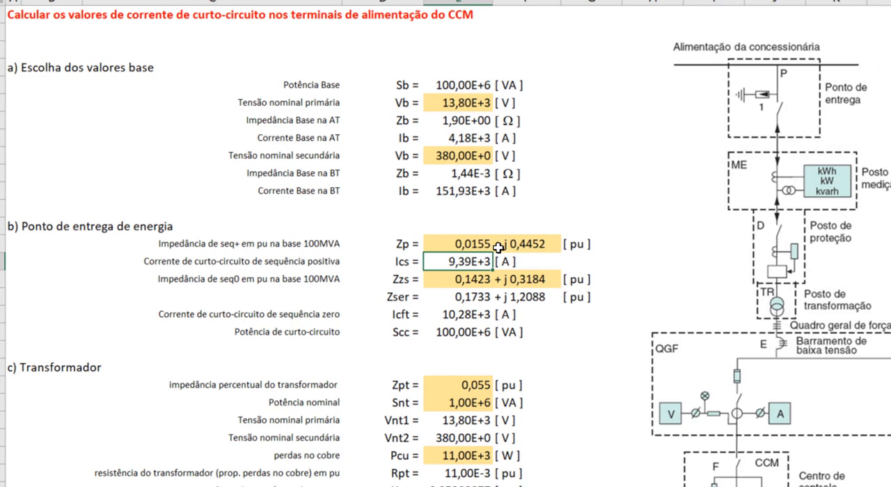
{"action": "key", "text": "F2"}
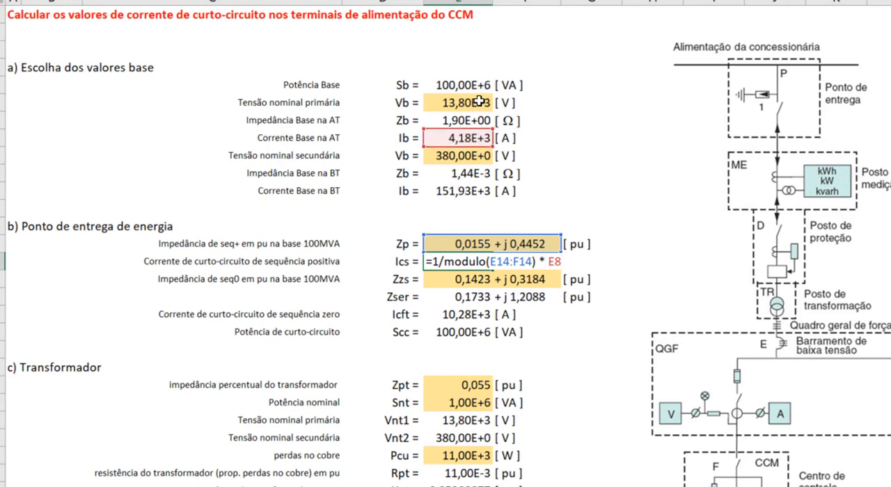
{"action": "key", "text": "Escape"}
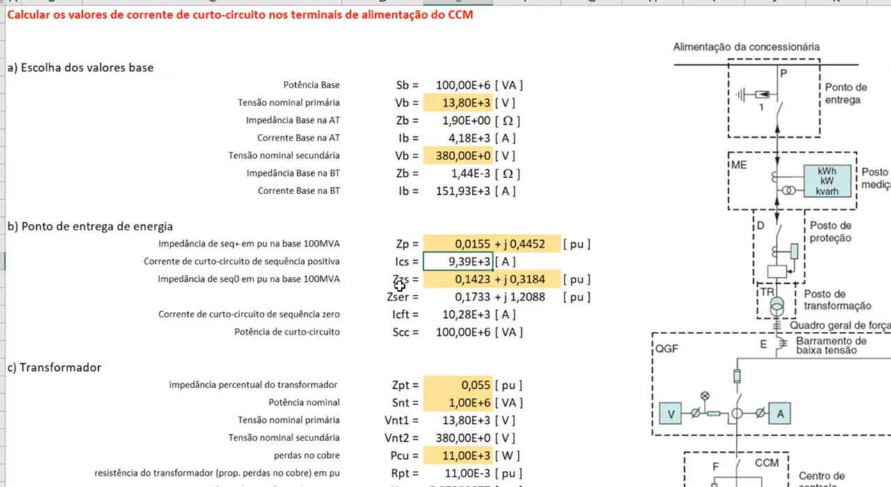
Select the zero-sequence short-circuit current Icft value at the energy delivery point for inspection
{"action": "left_click", "coordinate": [401, 314]}
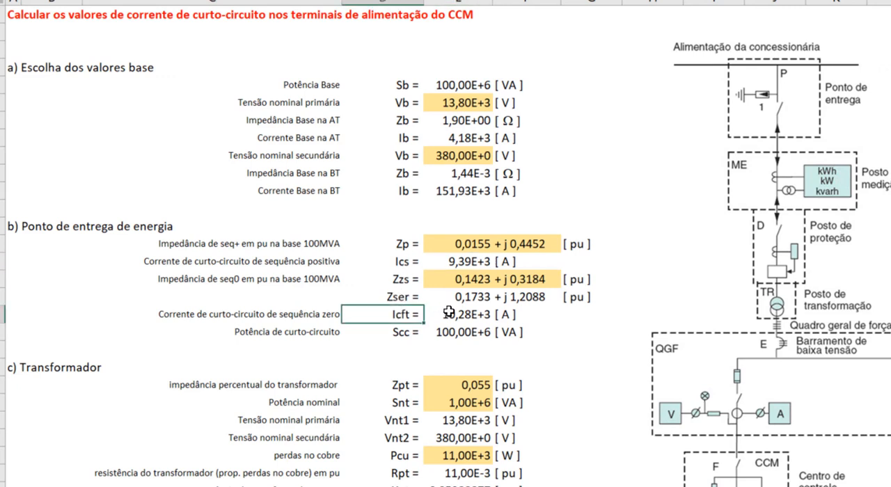
{"action": "left_click", "coordinate": [446, 312]}
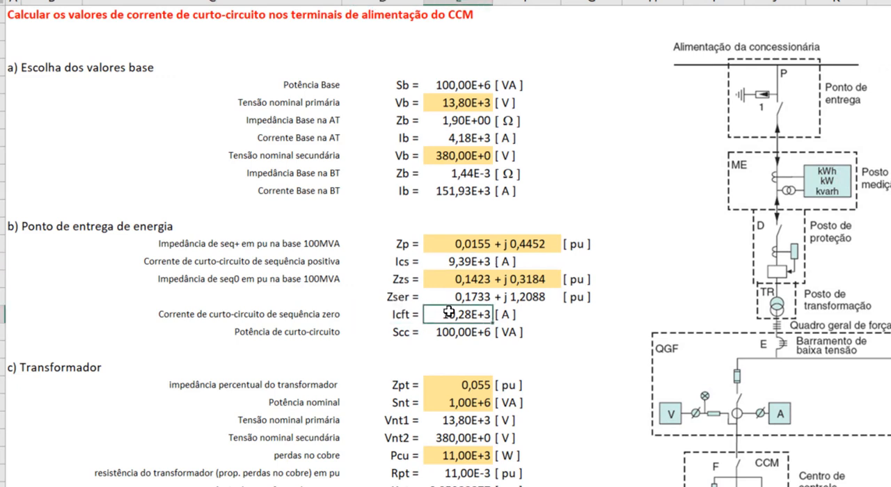
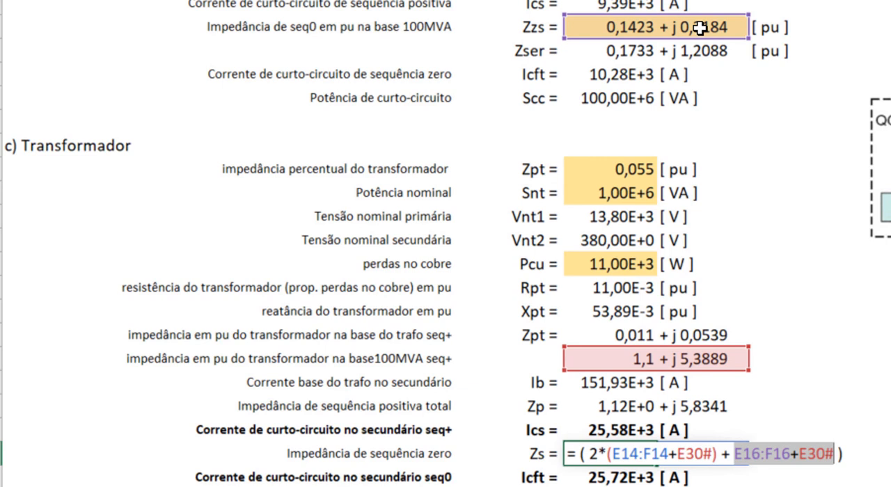
Close the transformer's Zs formula unchanged and review the secondary short-circuit currents Ics and Icft
{"action": "key", "text": "ctrl+Return"}
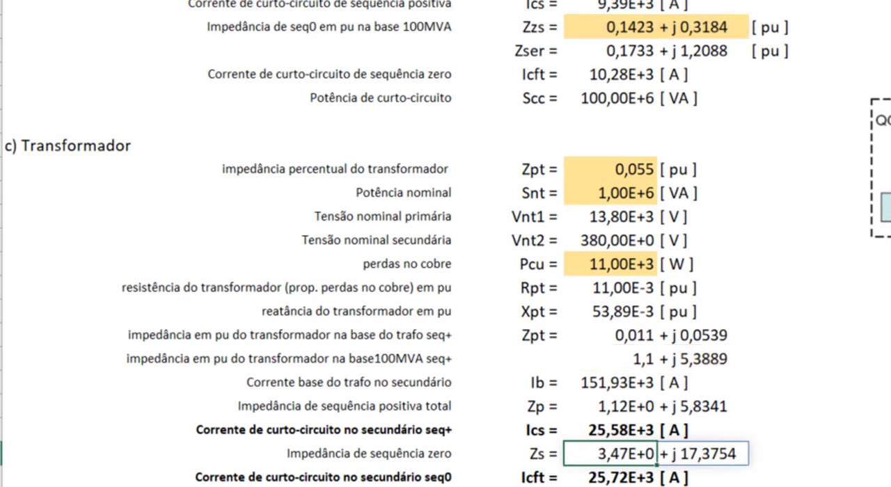
{"action": "left_click", "coordinate": [630, 431]}
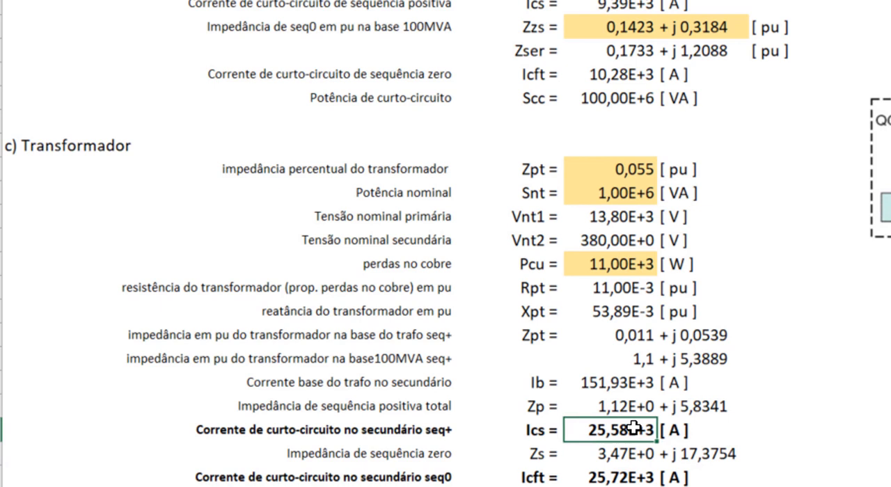
{"action": "key", "text": "Down"}
{"action": "key", "text": "Down"}
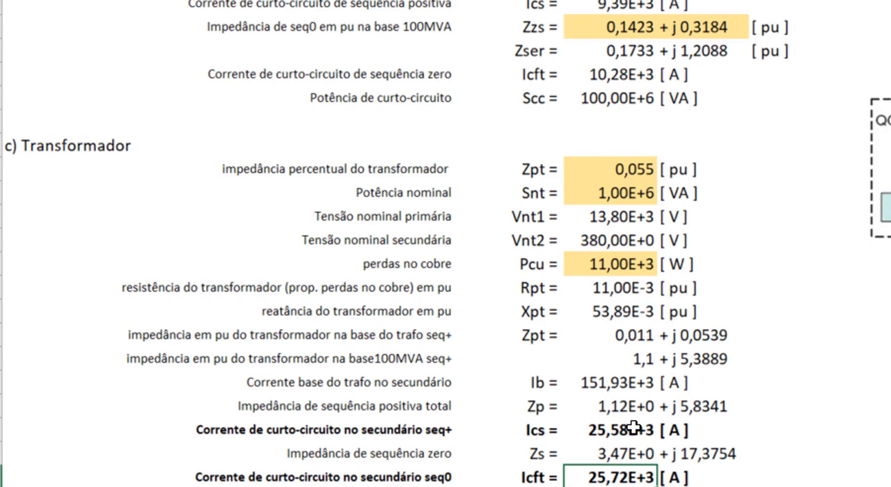
Review section d's TRAFO-QGF circuit inputs: length Lc1, conductors per phase Nc1, and the list of options for cross-section Sc
{"action": "scroll", "coordinate": [655, 285], "scroll_direction": "down", "scroll_amount": 5}
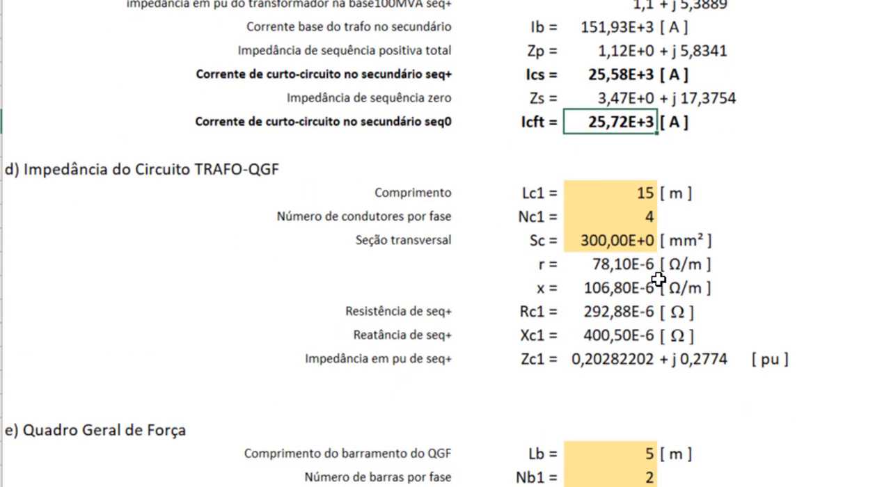
{"action": "left_click", "coordinate": [217, 180]}
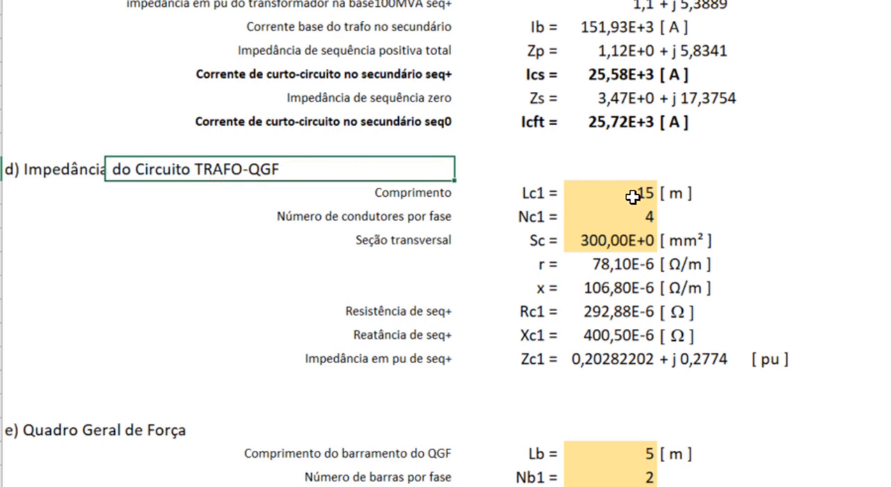
{"action": "left_click", "coordinate": [630, 196]}
{"action": "left_click", "coordinate": [610, 222]}
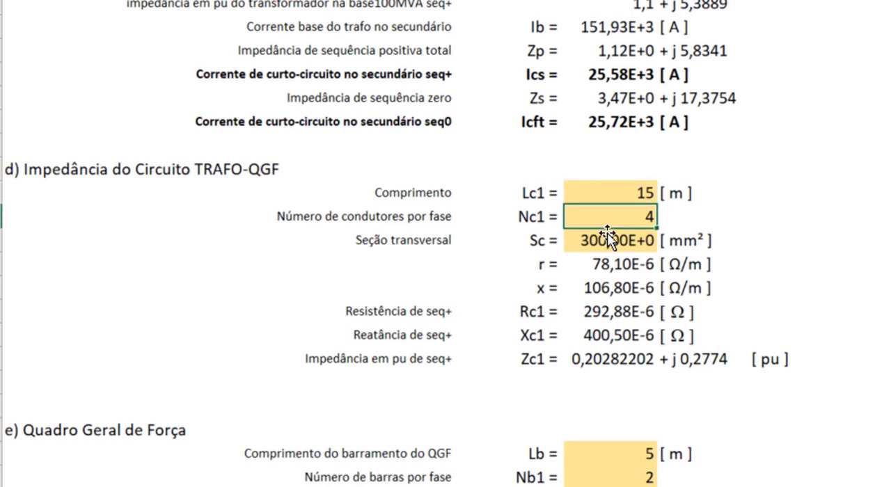
{"action": "left_click", "coordinate": [608, 236]}
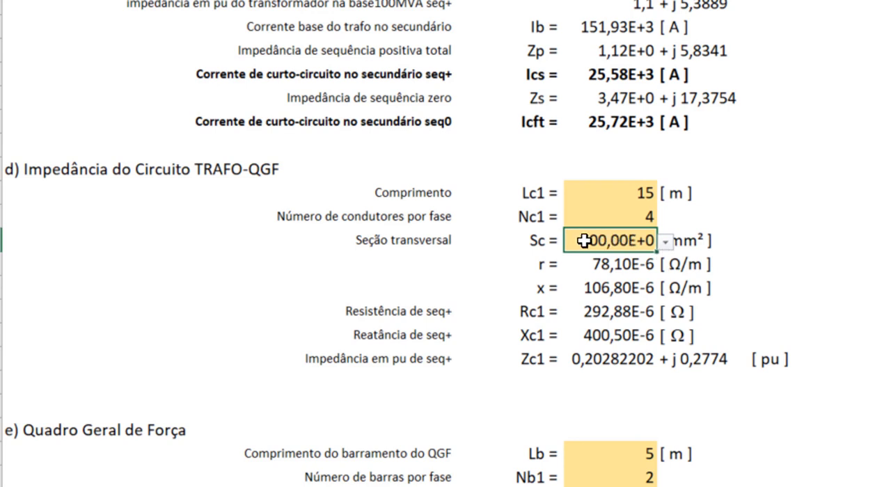
{"action": "left_click", "coordinate": [667, 243]}
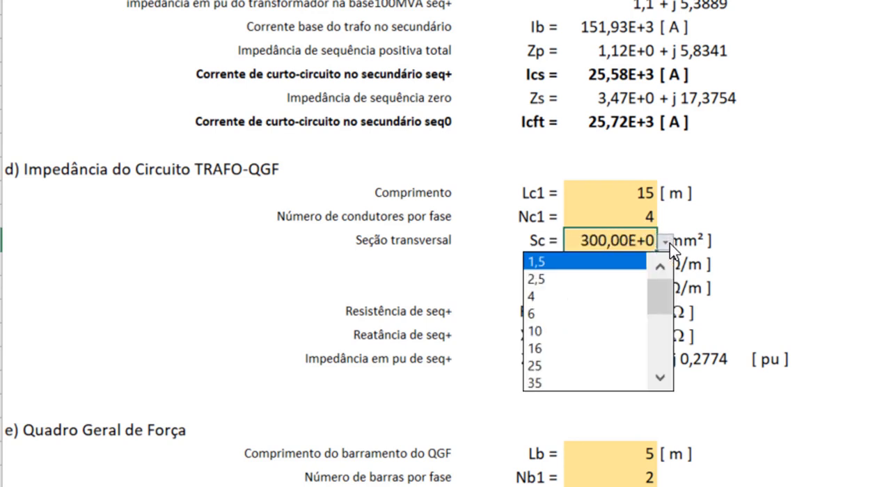
{"action": "left_click_drag", "start_coordinate": [666, 297], "coordinate": [674, 271]}
{"action": "left_click", "coordinate": [683, 253]}
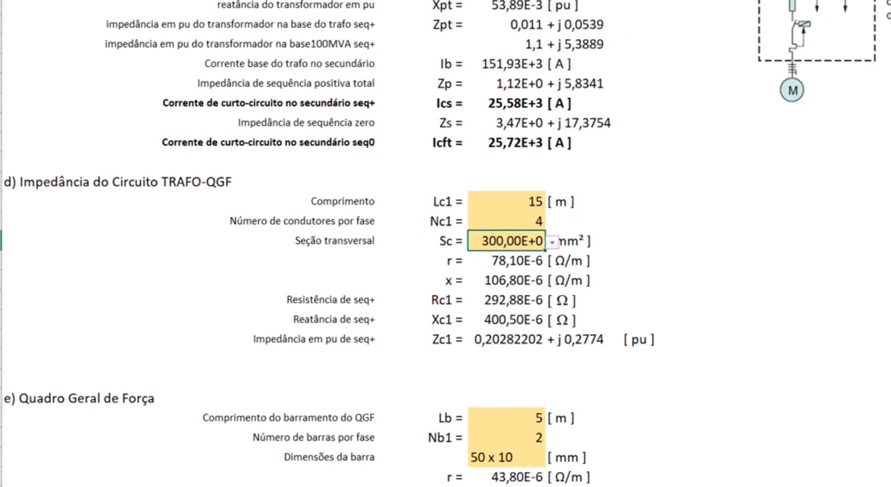
Examine the Condutores sheet's table of cable sections with their positive- and zero-sequence resistances and reactances
{"action": "left_click", "coordinate": [185, 481]}
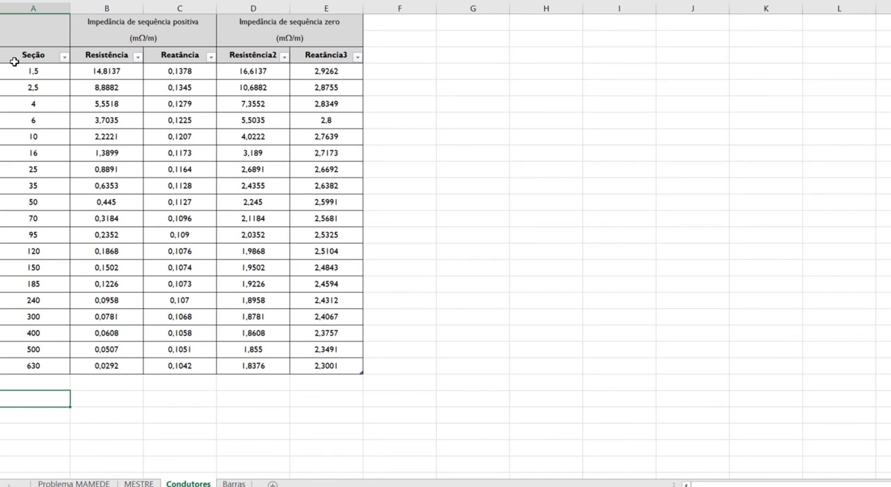
{"action": "left_click", "coordinate": [42, 73]}
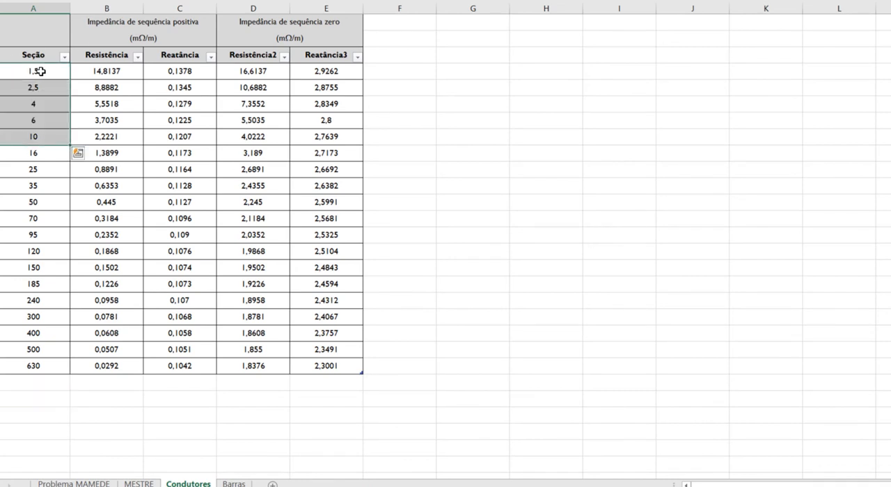
{"action": "left_click_drag", "start_coordinate": [42, 73], "coordinate": [58, 364]}
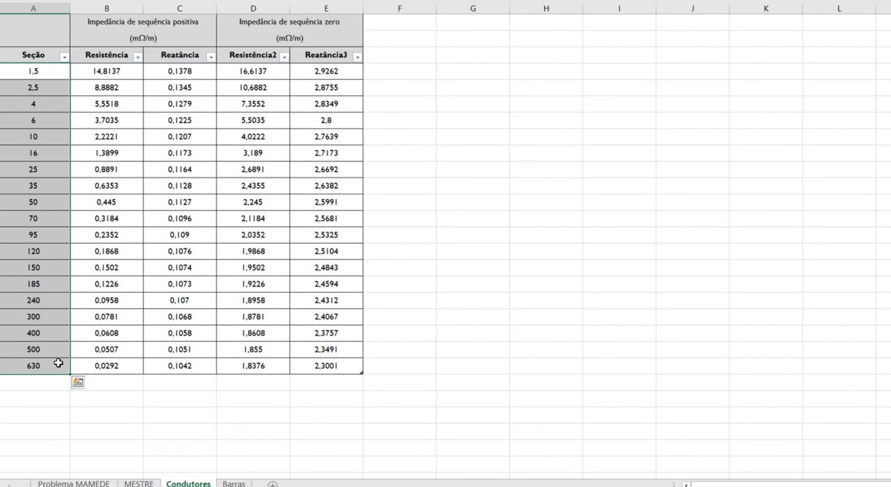
{"action": "left_click", "coordinate": [35, 171]}
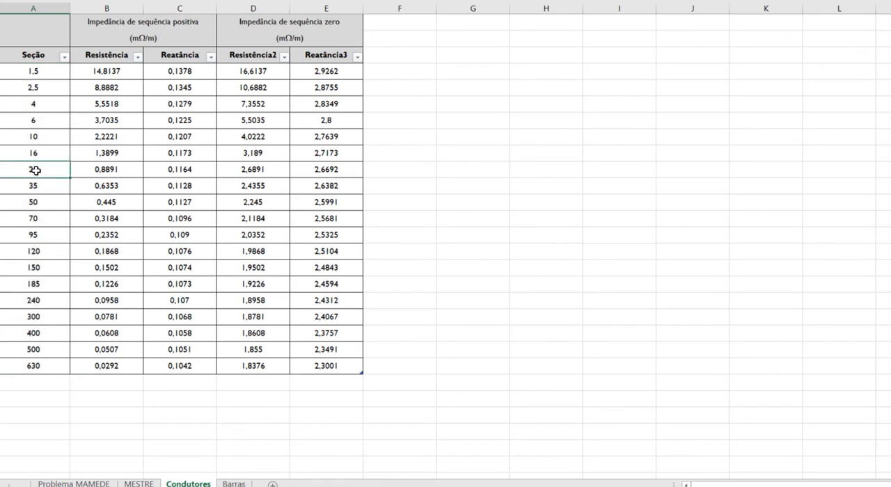
{"action": "left_click", "coordinate": [98, 169]}
{"action": "left_click", "coordinate": [168, 169]}
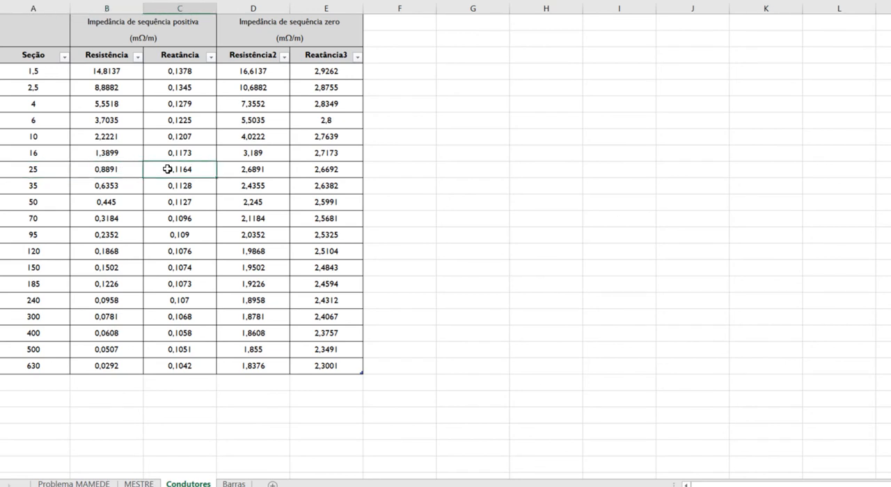
{"action": "left_click", "coordinate": [137, 29]}
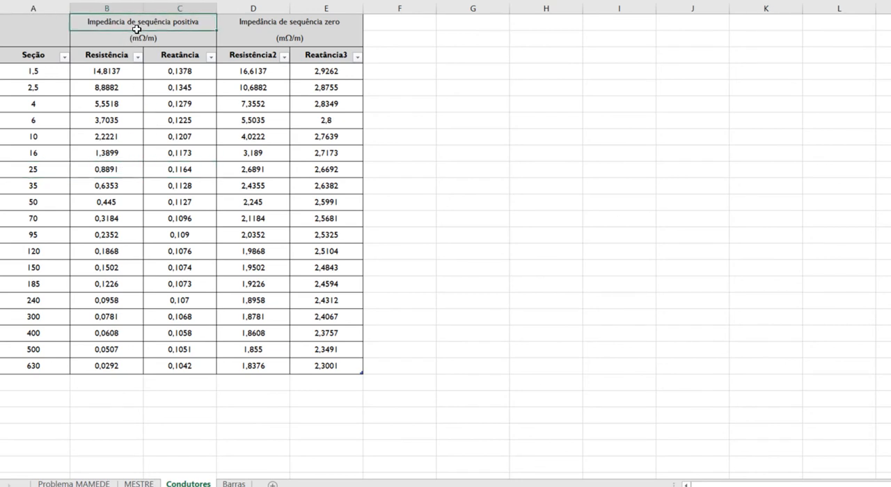
{"action": "left_click", "coordinate": [270, 23]}
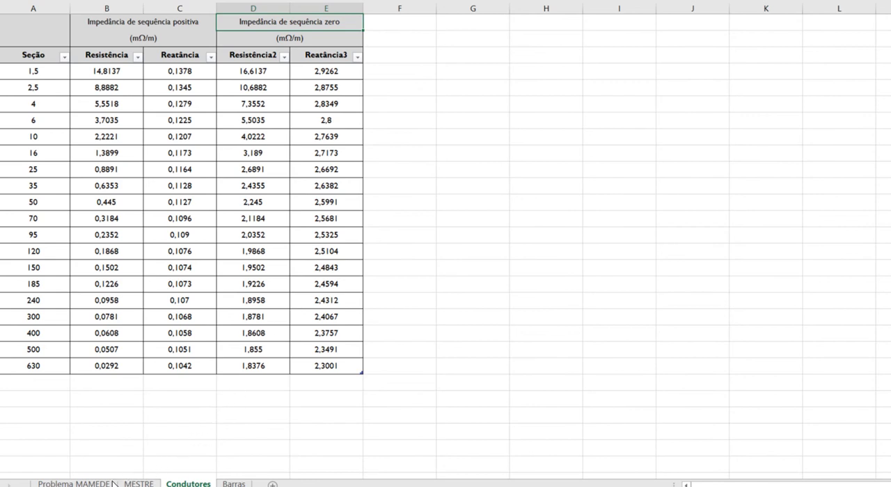
Return to the MESTRE sheet and check the option list of the cross-section cell Sc
{"action": "left_click", "coordinate": [144, 483]}
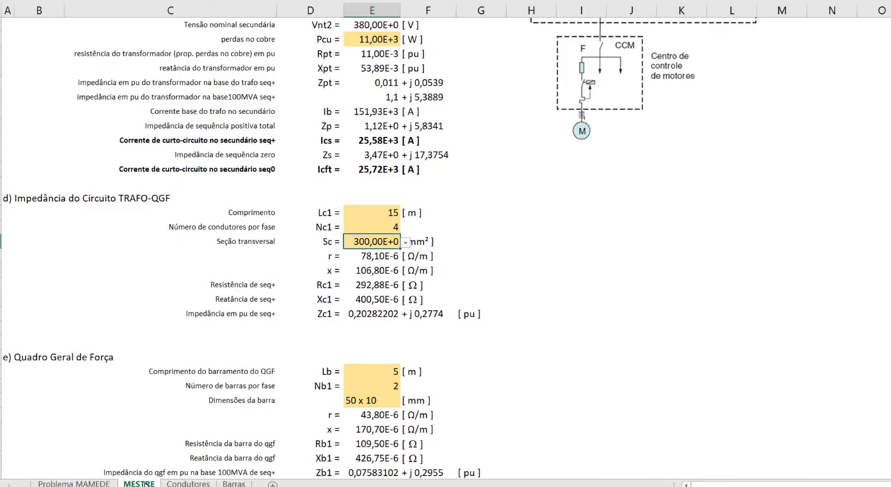
{"action": "left_click", "coordinate": [406, 243]}
{"action": "left_click", "coordinate": [407, 248]}
Add a Lista data validation to cell I41 with the source =Condutores!$A$4:$A$22
{"action": "left_click", "coordinate": [593, 255]}
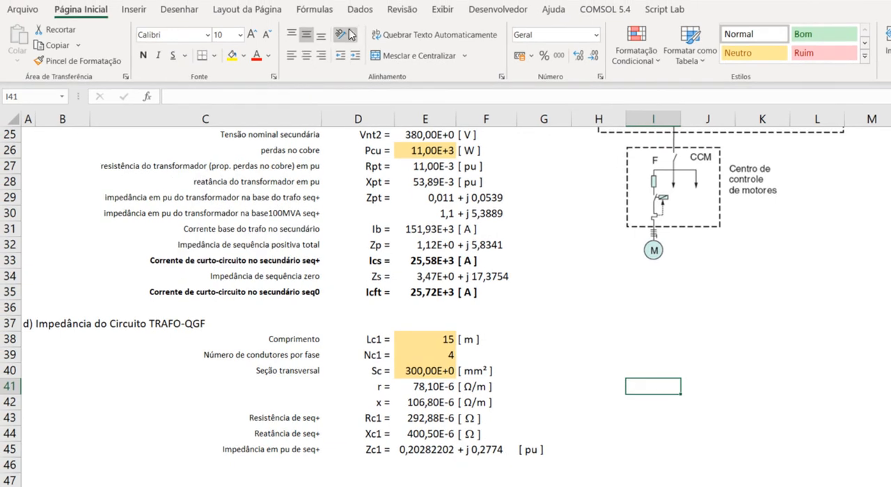
{"action": "left_click", "coordinate": [362, 11]}
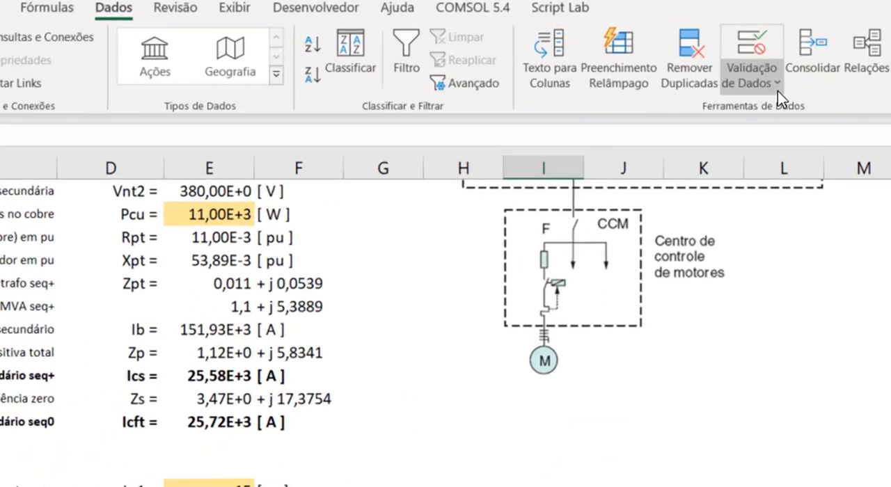
{"action": "left_click", "coordinate": [811, 61]}
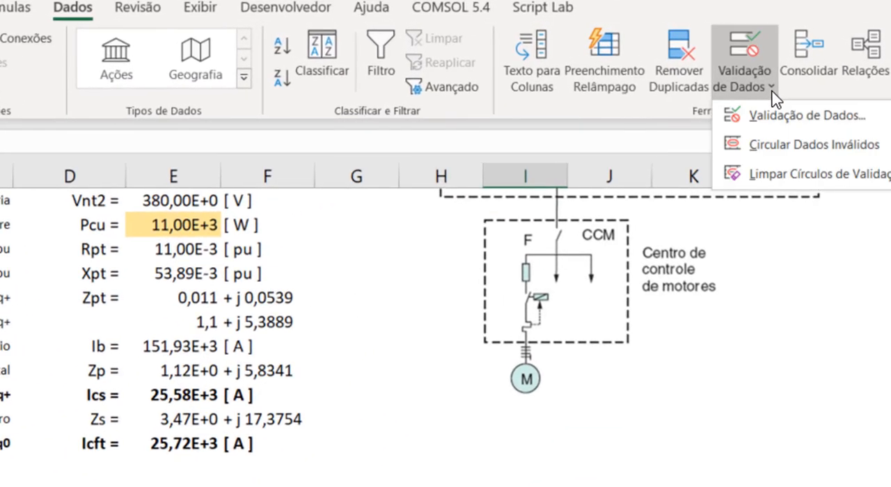
{"action": "left_click", "coordinate": [743, 116]}
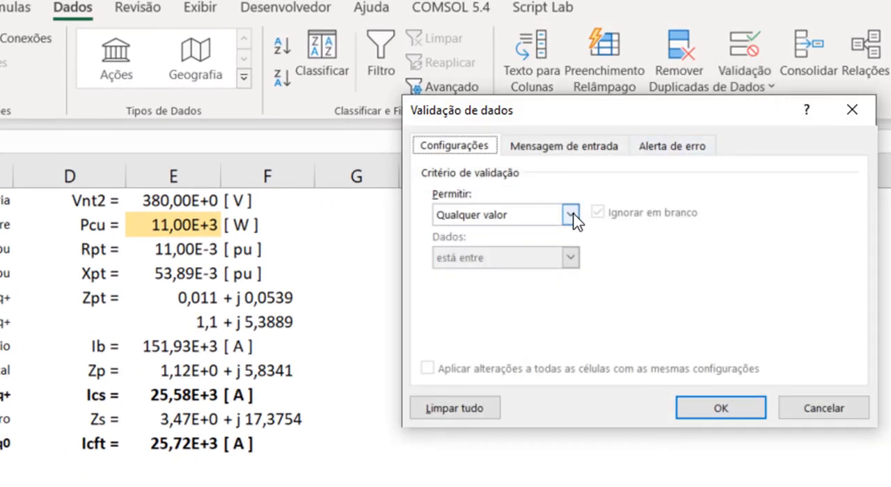
{"action": "left_click", "coordinate": [571, 216]}
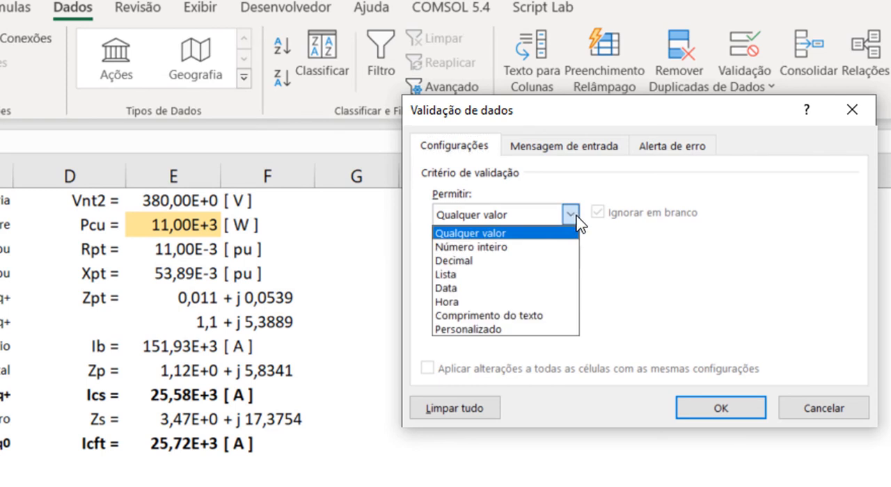
{"action": "left_click", "coordinate": [520, 274]}
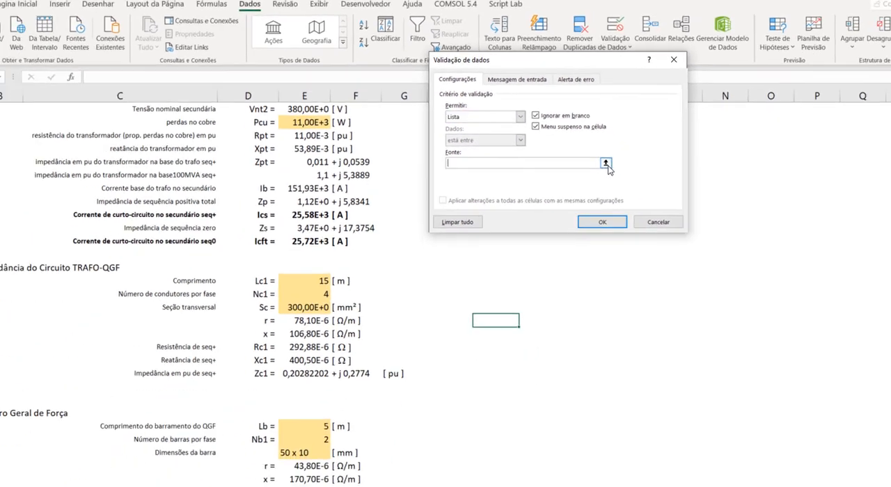
{"action": "left_click", "coordinate": [727, 300]}
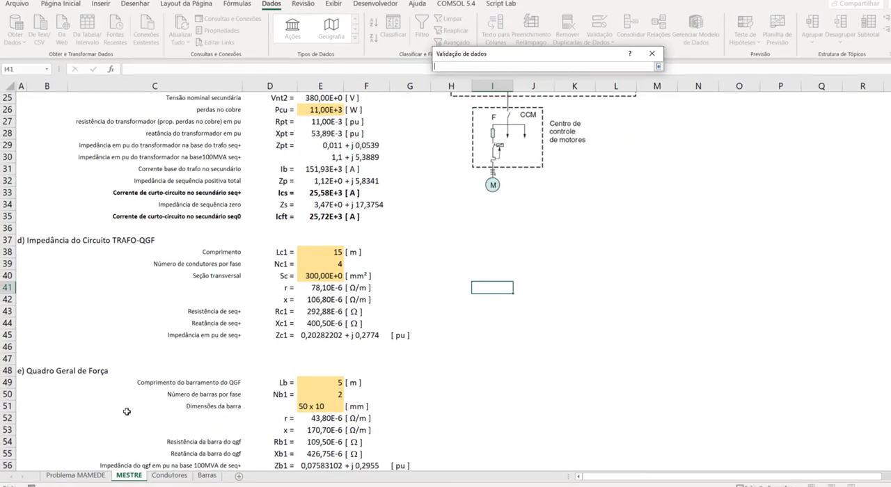
{"action": "left_click", "coordinate": [170, 475]}
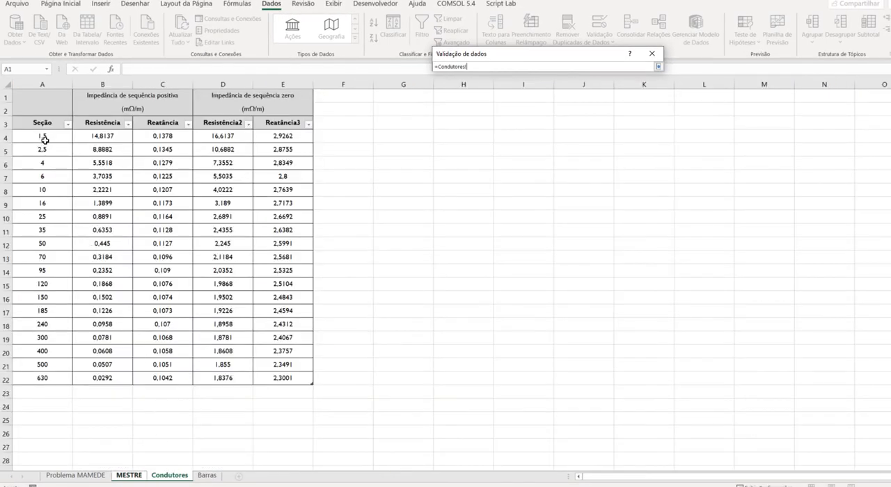
{"action": "left_click_drag", "start_coordinate": [44, 136], "coordinate": [55, 380]}
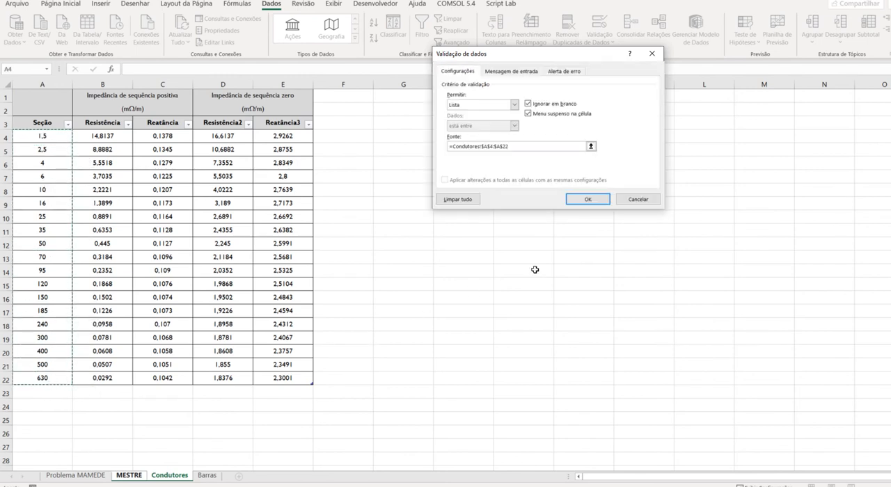
{"action": "left_click", "coordinate": [595, 202]}
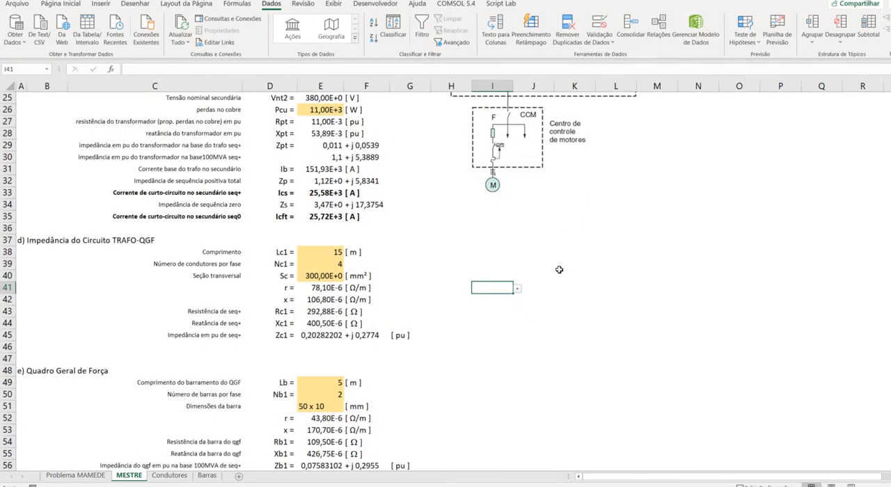
Test the list in cell I41 by choosing 630, and clear the cell's value
{"action": "left_click", "coordinate": [517, 289]}
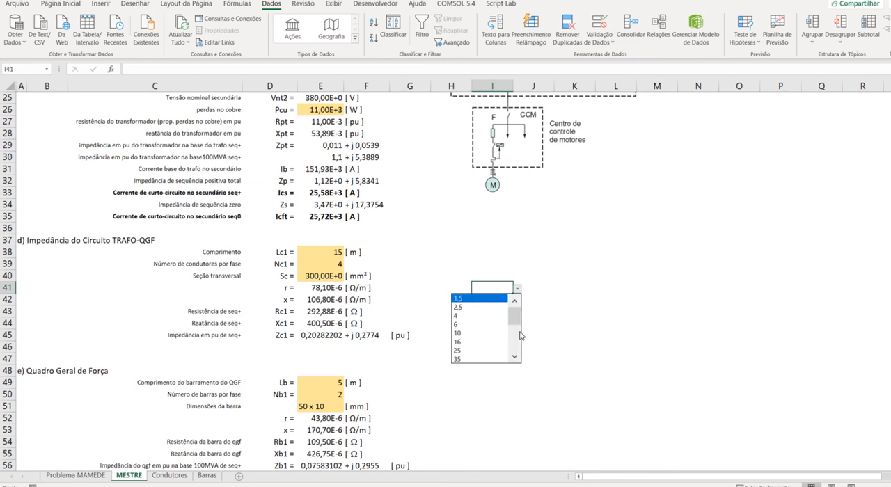
{"action": "left_click_drag", "start_coordinate": [518, 320], "coordinate": [516, 346]}
{"action": "left_click", "coordinate": [483, 360]}
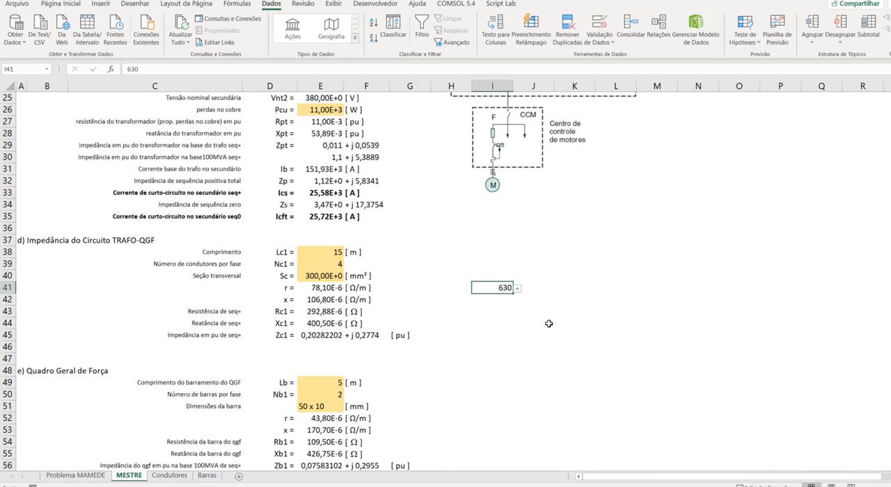
{"action": "key", "text": "Delete"}
Remove the list validation from cell I41 by allowing Qualquer valor
{"action": "left_click", "coordinate": [611, 44]}
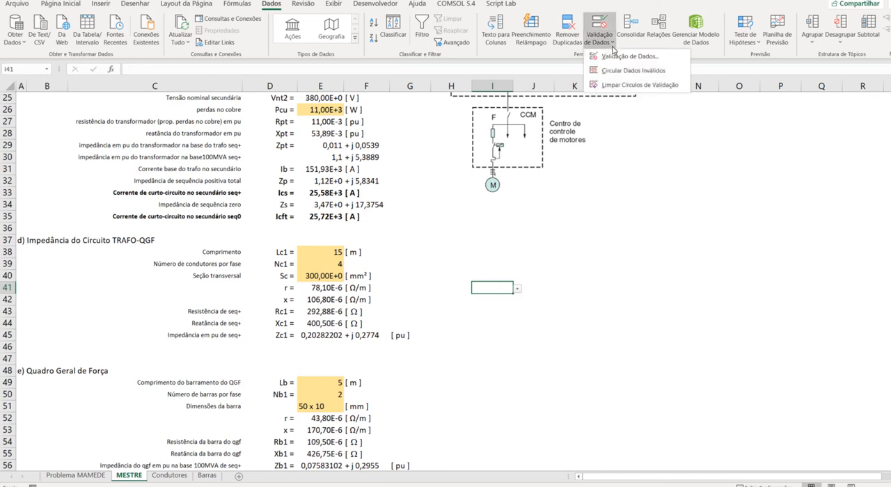
{"action": "left_click", "coordinate": [630, 56]}
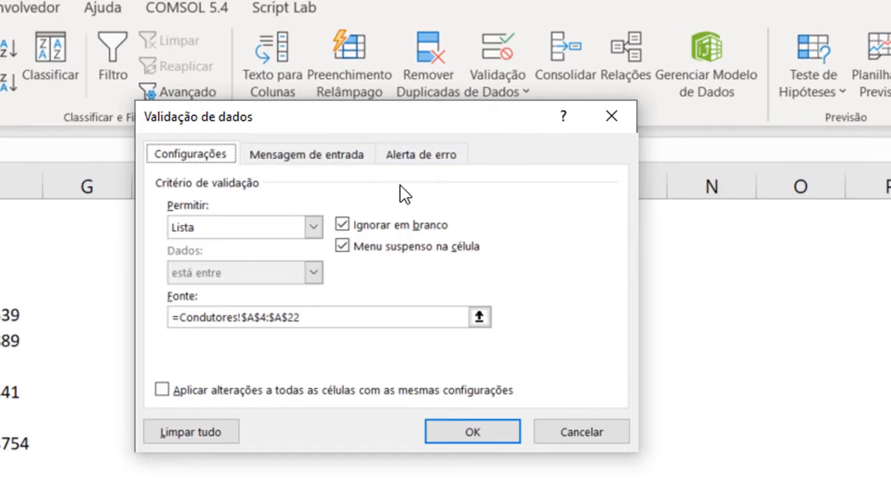
{"action": "left_click", "coordinate": [311, 227]}
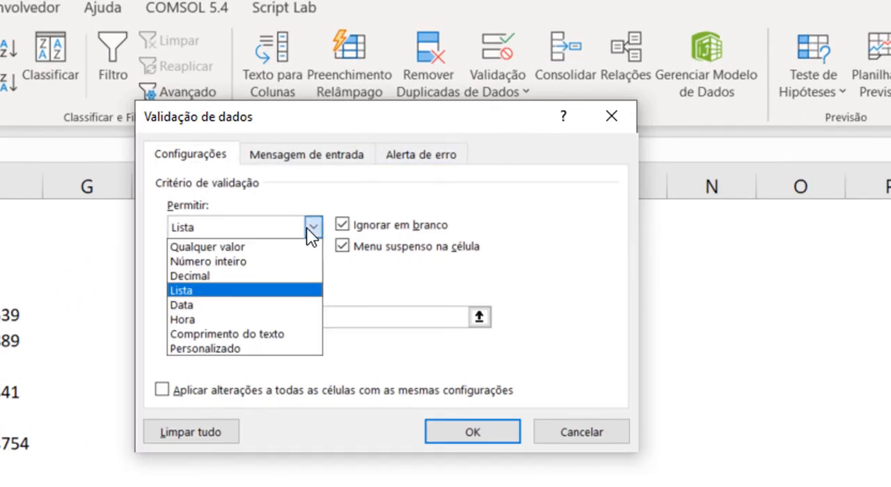
{"action": "left_click", "coordinate": [264, 247]}
{"action": "left_click", "coordinate": [472, 432]}
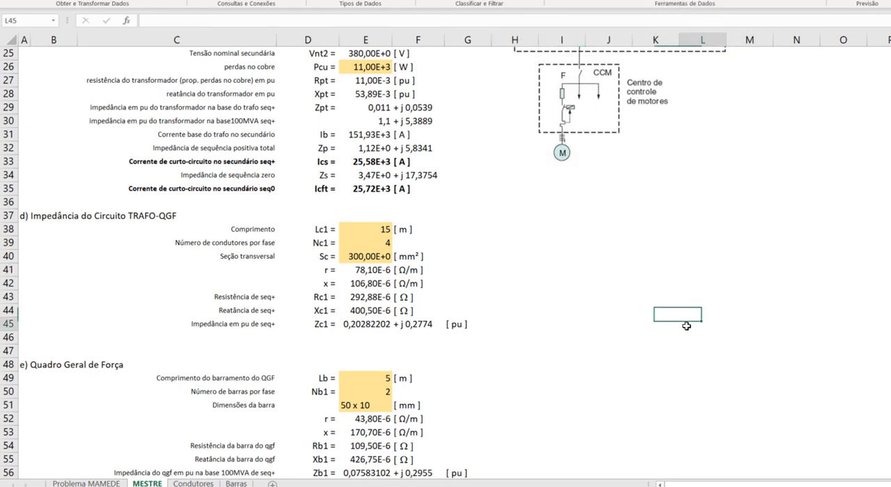
Inspect the PROCV lookup formulas for r and x in cells E41 and E42, leaving both unchanged
{"action": "left_click", "coordinate": [614, 333]}
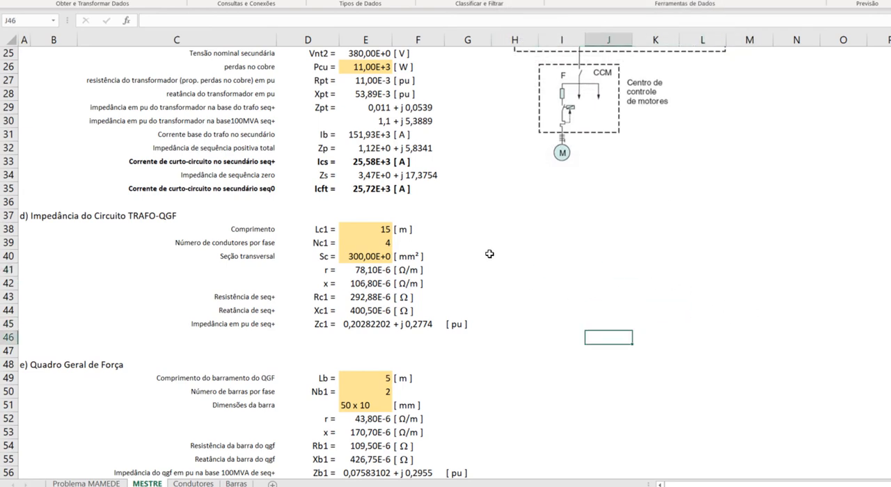
{"action": "left_click", "coordinate": [496, 357]}
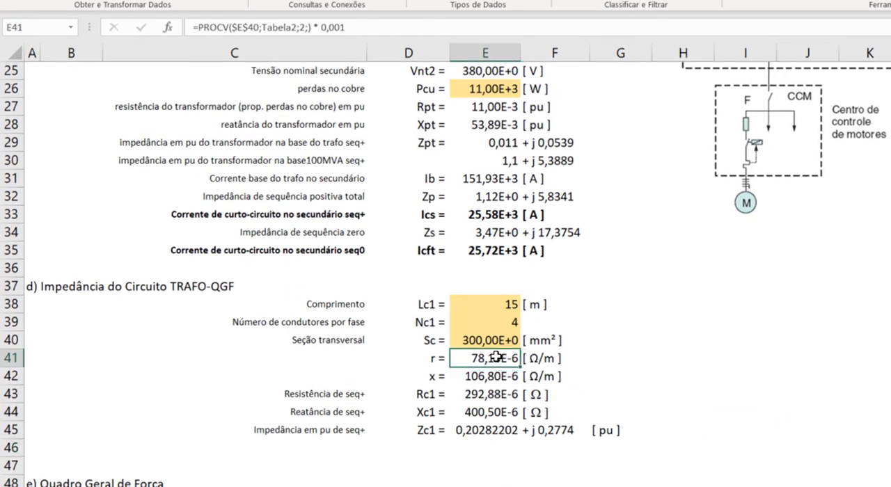
{"action": "key", "text": "F2"}
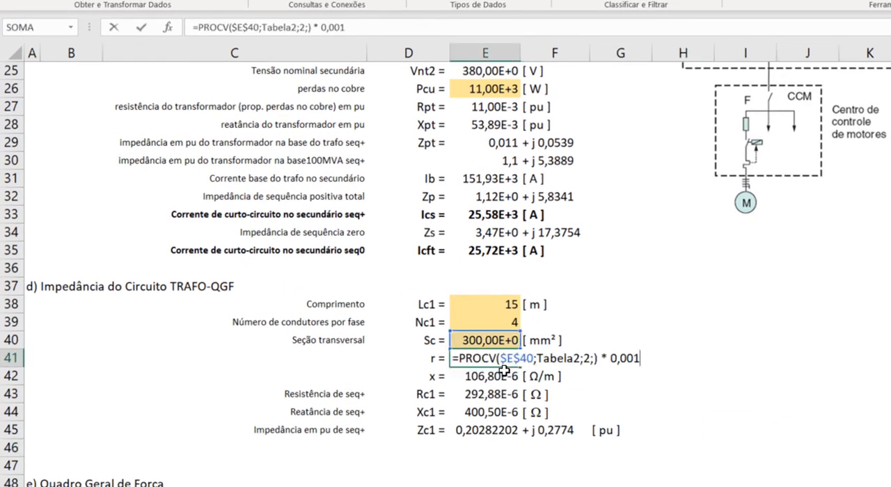
{"action": "key", "text": "Escape"}
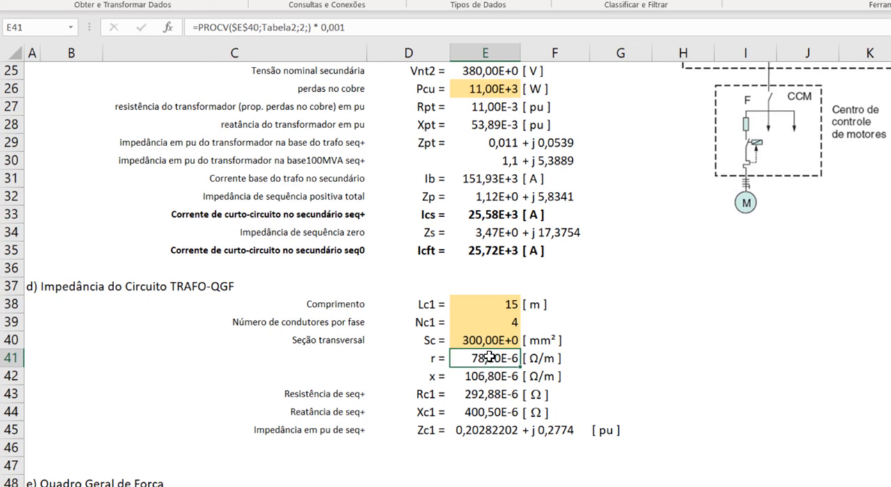
{"action": "left_click", "coordinate": [490, 376]}
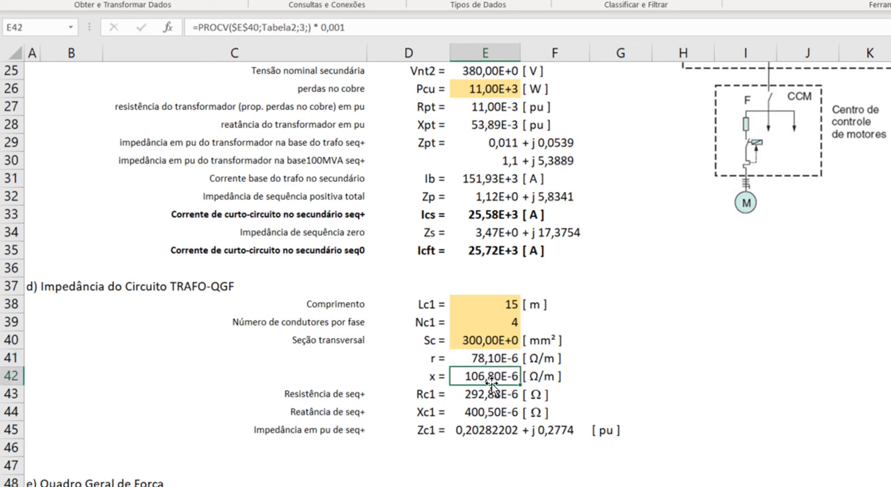
{"action": "key", "text": "F2"}
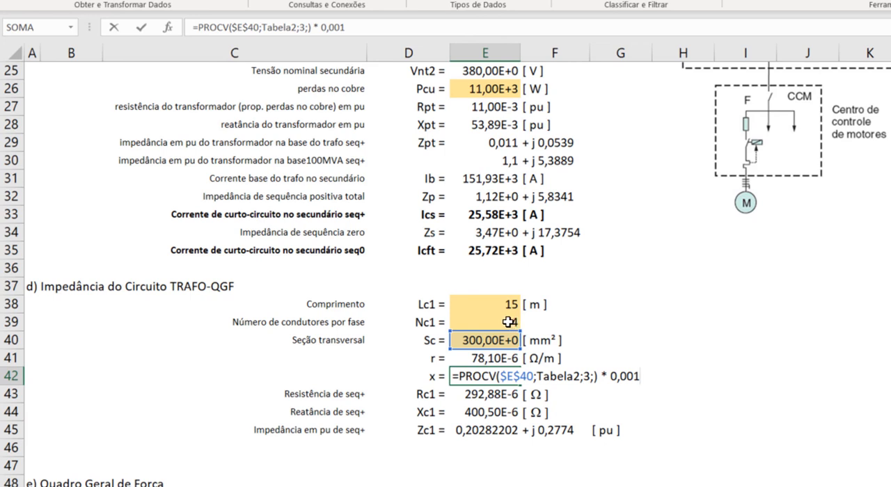
{"action": "key", "text": "Escape"}
Inspect the formula of resistance Rc1 in E43 and select it together with reactance Xc1 in E44
{"action": "left_click", "coordinate": [512, 389]}
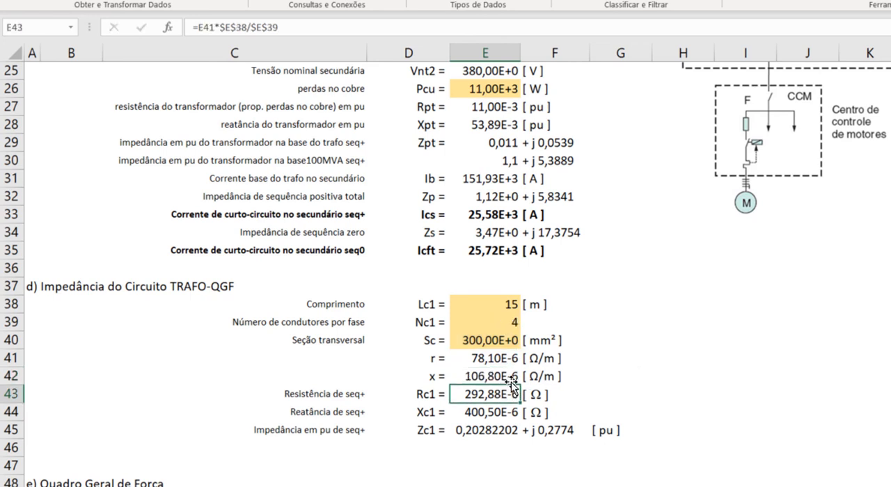
{"action": "key", "text": "F2"}
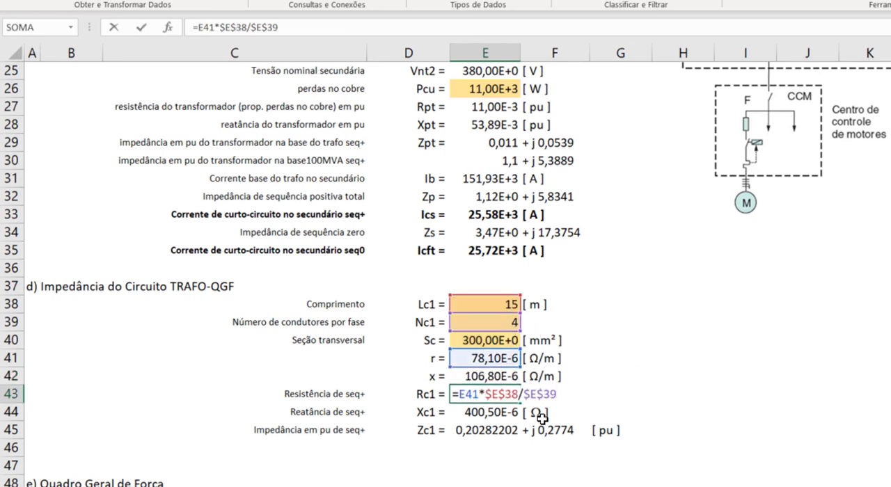
{"action": "key", "text": "Escape"}
{"action": "left_click_drag", "start_coordinate": [487, 396], "coordinate": [487, 405]}
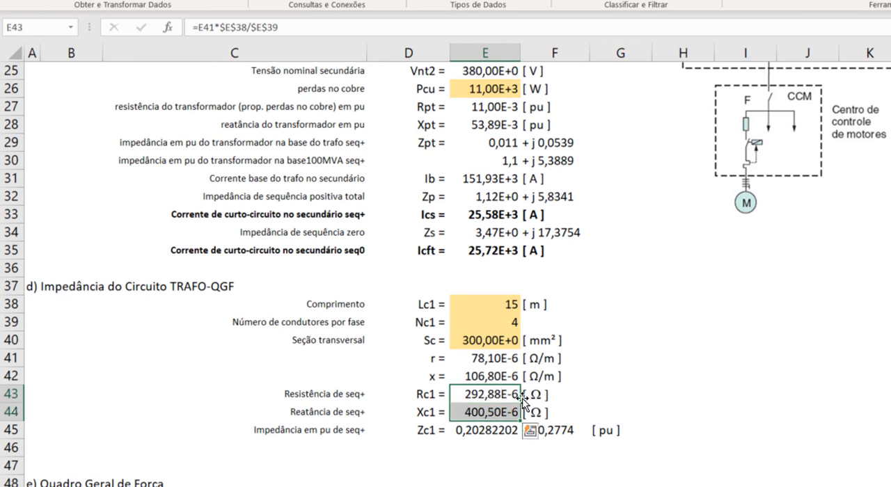
Trace the per-unit impedance Zc1 formula in E45 to base impedance Zb in E10, and check its imaginary part in F45
{"action": "left_click", "coordinate": [487, 428]}
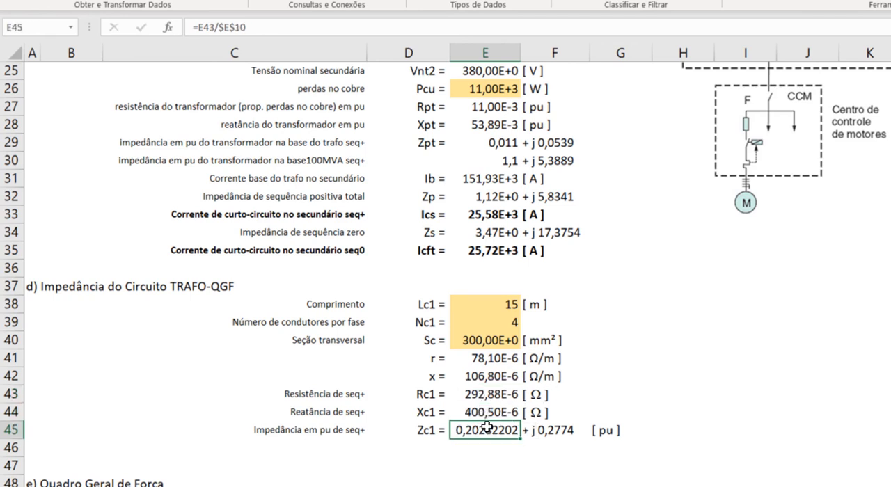
{"action": "double_click", "coordinate": [486, 429]}
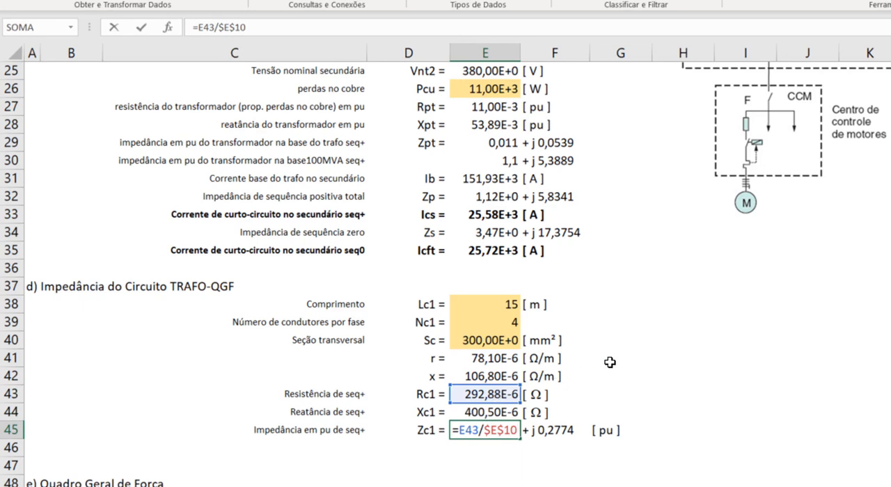
{"action": "scroll", "coordinate": [607, 362], "scroll_direction": "up", "scroll_amount": 5}
{"action": "scroll", "coordinate": [615, 362], "scroll_direction": "up", "scroll_amount": 3}
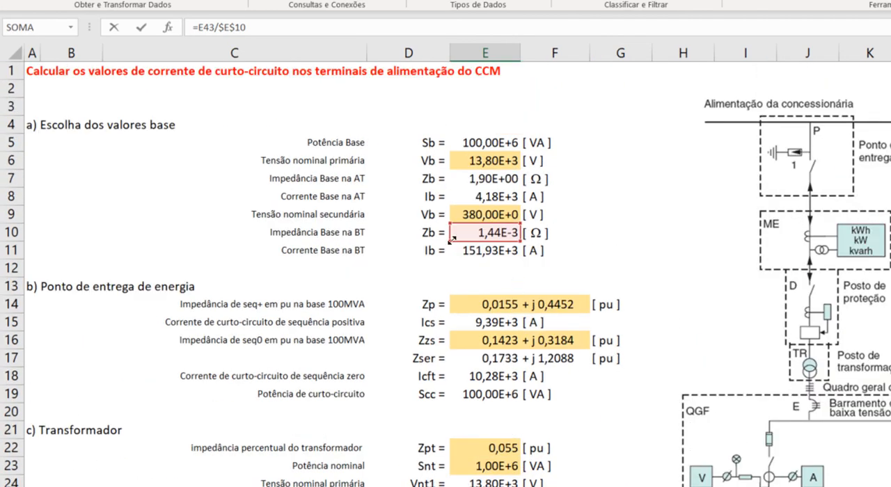
{"action": "scroll", "coordinate": [588, 339], "scroll_direction": "down", "scroll_amount": 5}
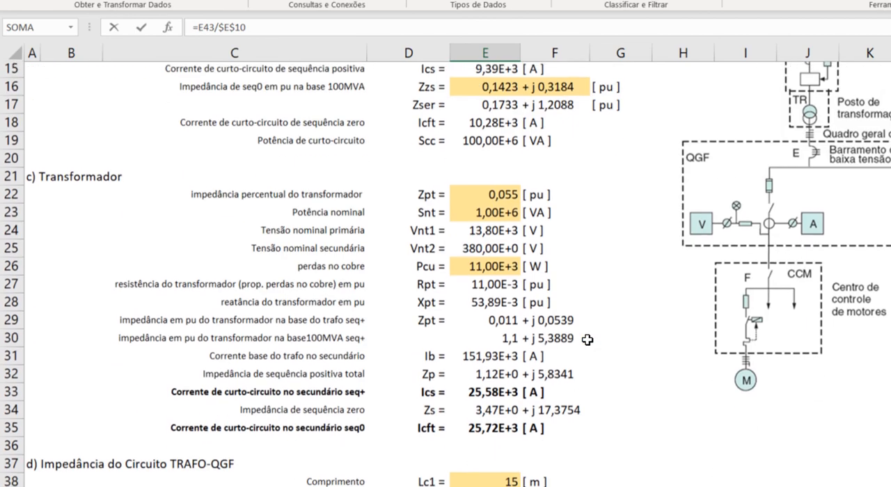
{"action": "key", "text": "Return"}
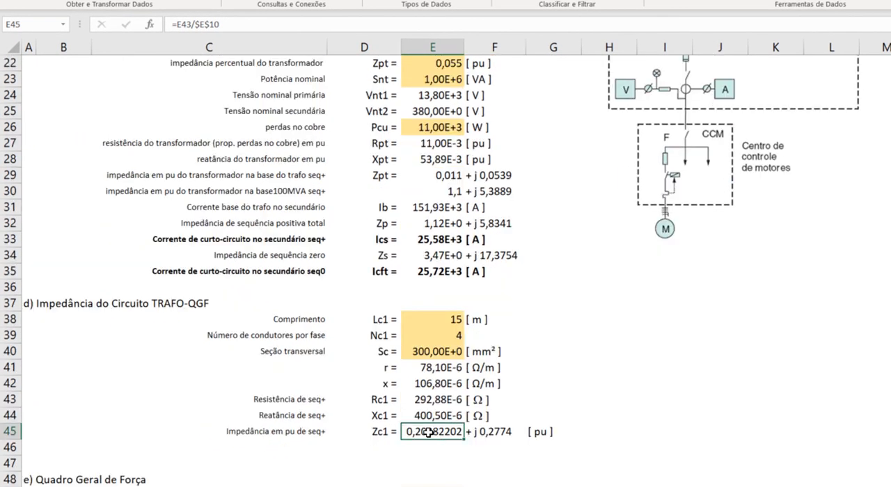
{"action": "left_click", "coordinate": [489, 433]}
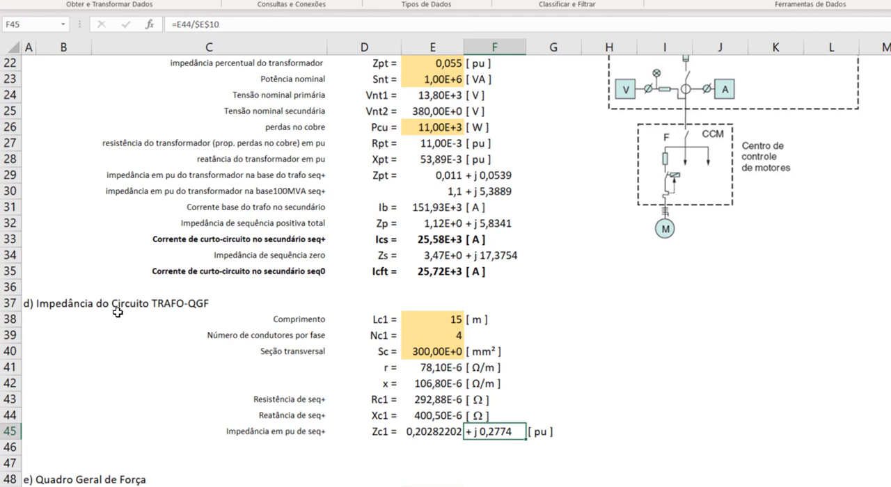
Review the Quadro Geral de Força inputs, checking busbar length Lb and the option list for bars per phase Nb1
{"action": "scroll", "coordinate": [498, 307], "scroll_direction": "down", "scroll_amount": 5}
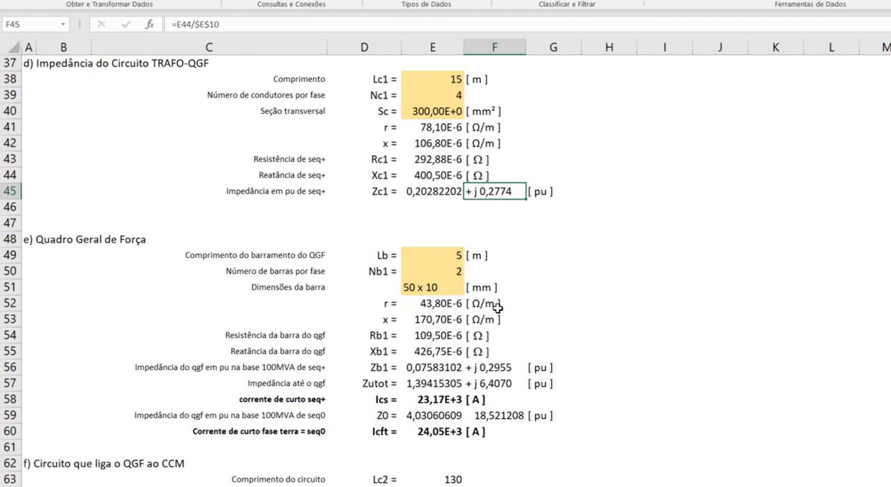
{"action": "left_click", "coordinate": [461, 255]}
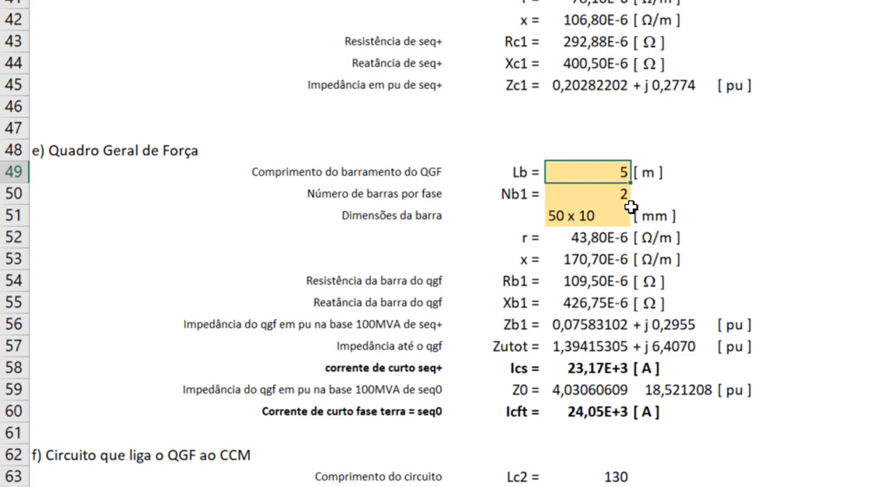
{"action": "left_click", "coordinate": [610, 195]}
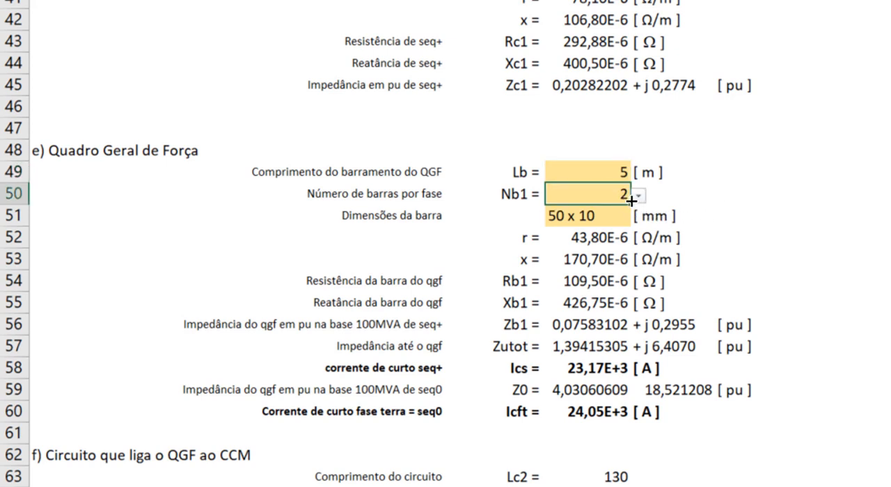
{"action": "left_click", "coordinate": [638, 198]}
{"action": "left_click", "coordinate": [639, 199]}
{"action": "left_click", "coordinate": [738, 201]}
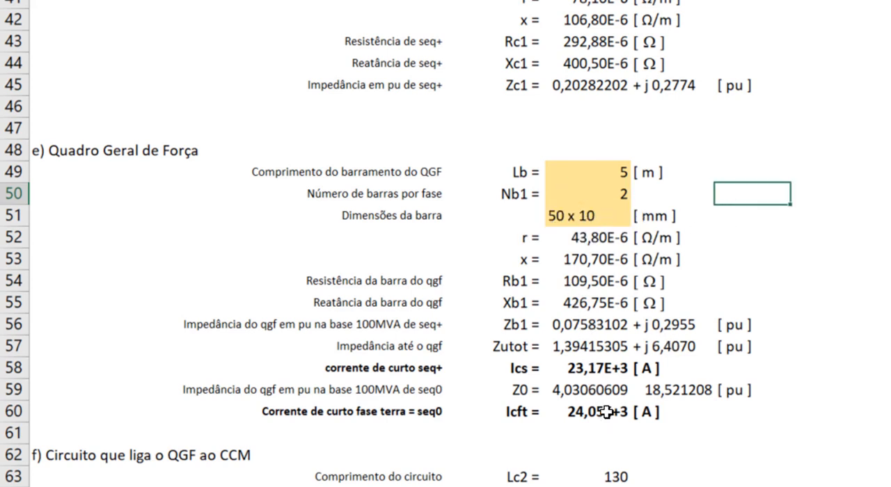
Compare the QGF short-circuit current results Ics in E58 and Icft in E60
{"action": "left_click", "coordinate": [599, 368]}
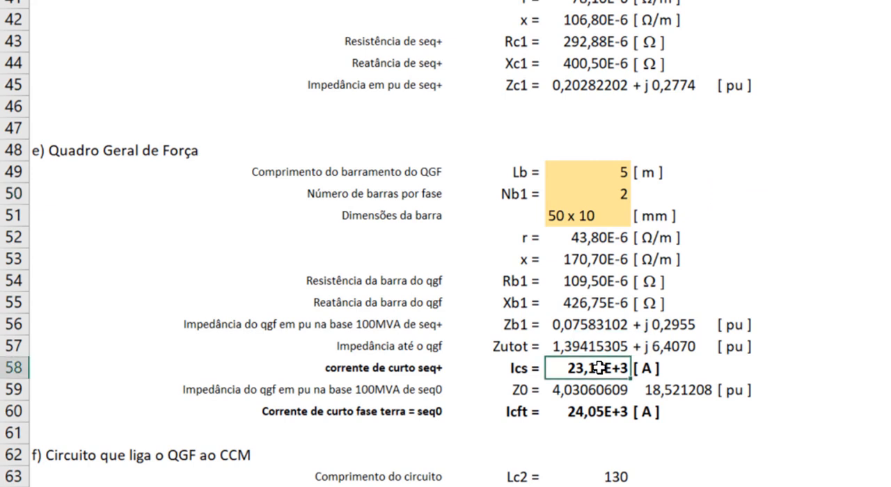
{"action": "left_click", "coordinate": [588, 413]}
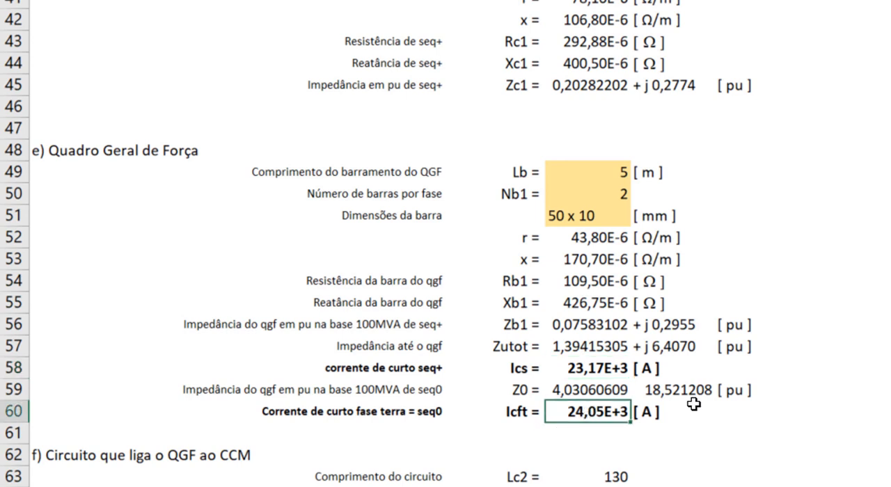
{"action": "left_click", "coordinate": [613, 371]}
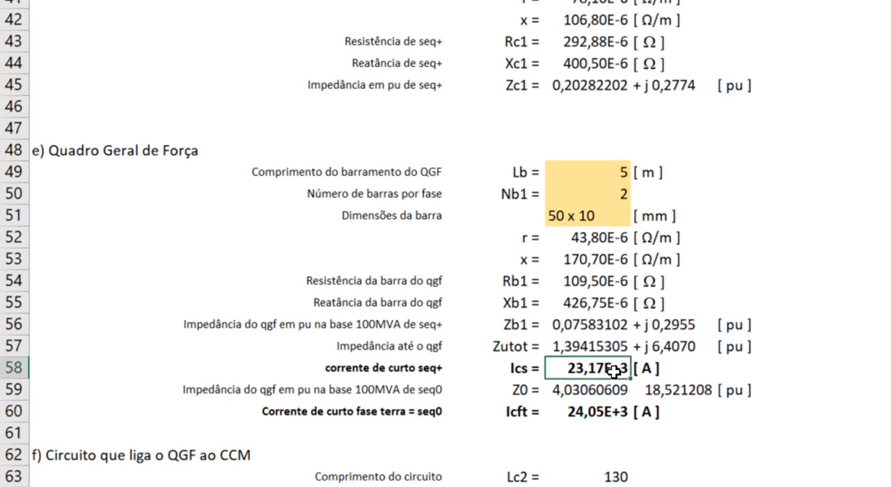
{"action": "left_click", "coordinate": [620, 414]}
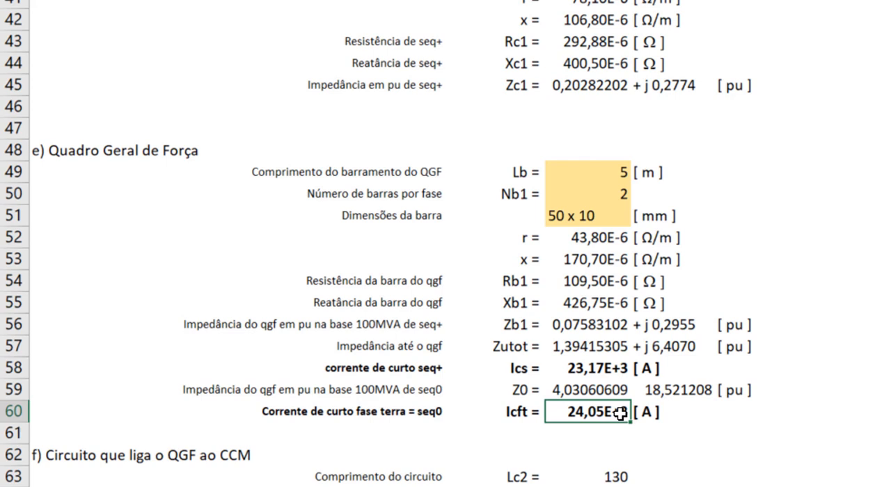
Select the data block under section f) Circuito que liga o QGF ao CCM, starting at cell D63
{"action": "scroll", "coordinate": [418, 334], "scroll_direction": "down", "scroll_amount": 3}
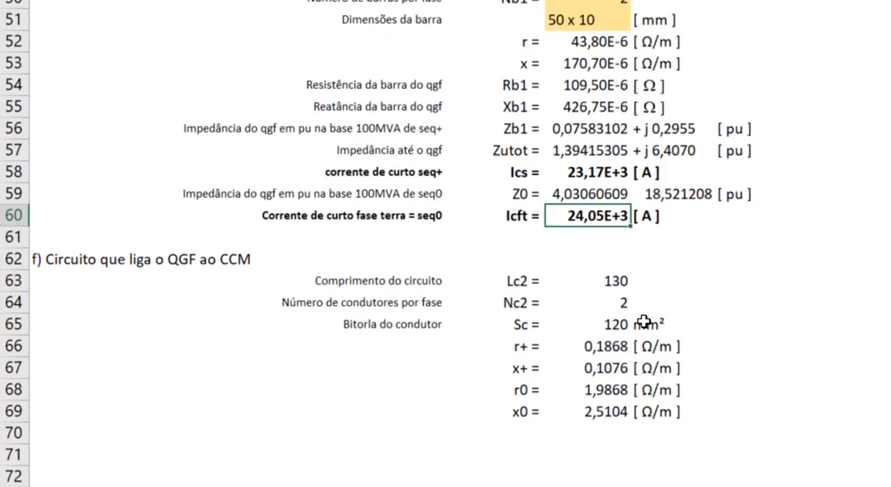
{"action": "left_click_drag", "start_coordinate": [523, 282], "coordinate": [689, 484]}
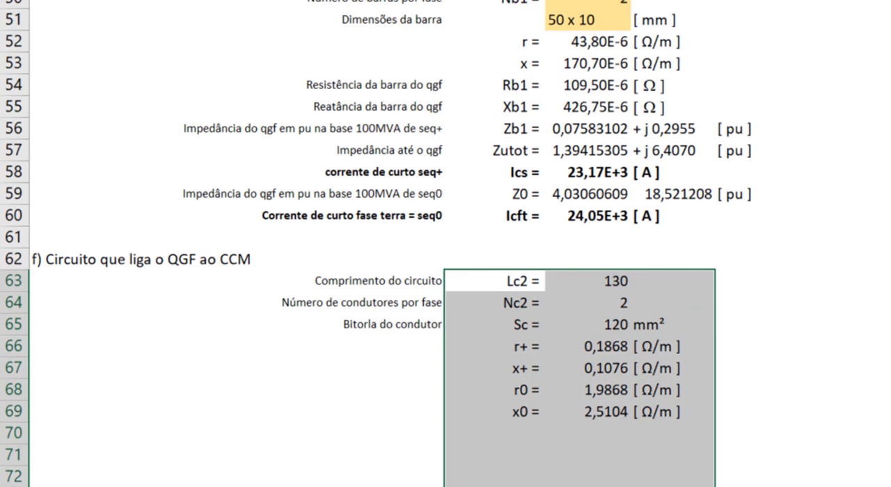